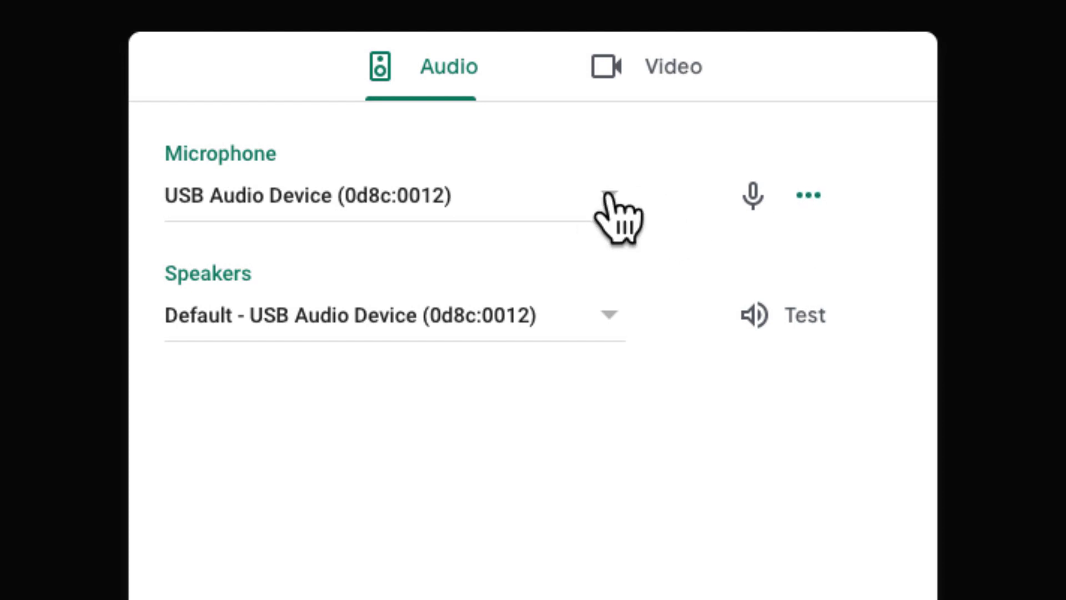
left_click(611, 195)
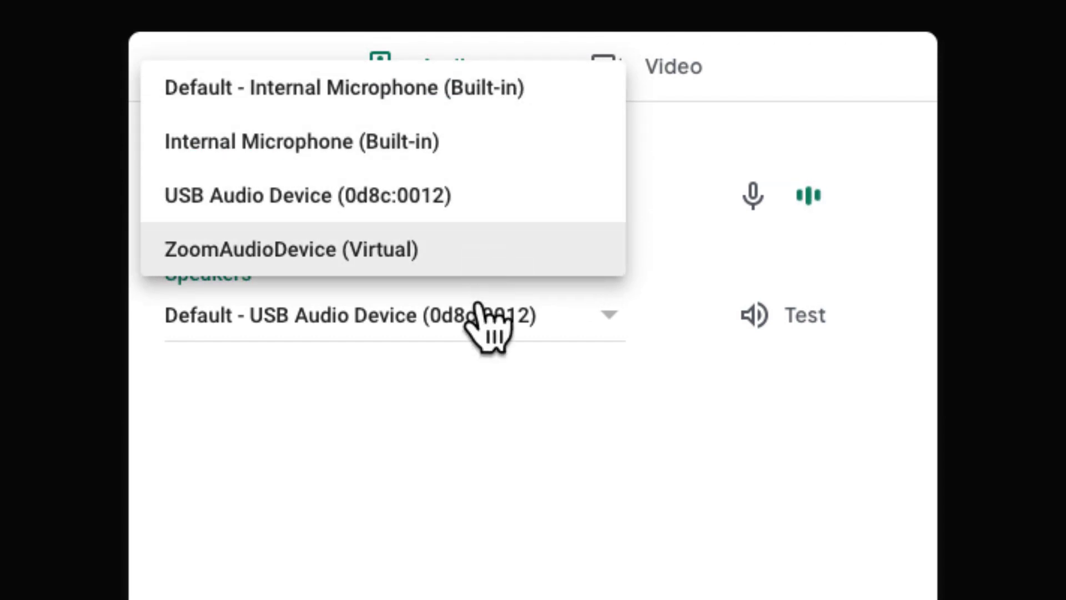
left_click(475, 250)
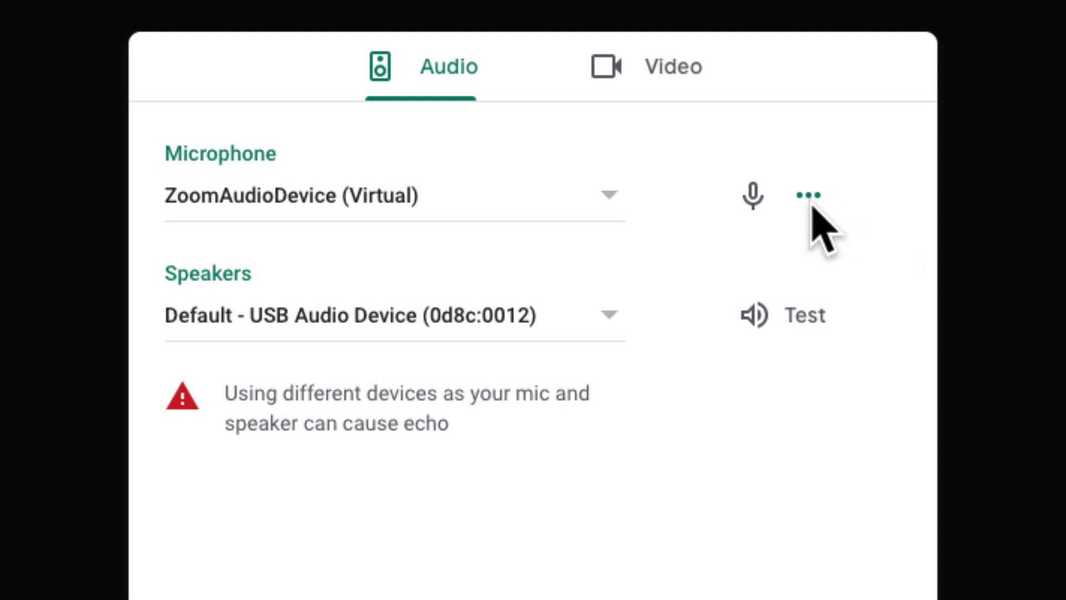
left_click(608, 201)
left_click(504, 153)
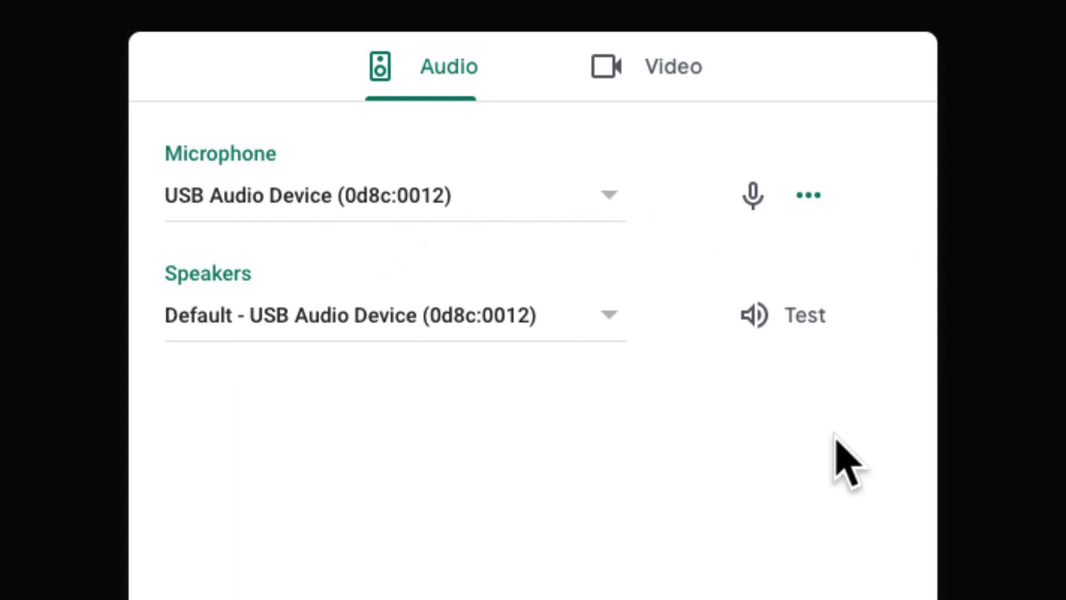
Keep USB Audio Device (0d8c:0012) as the Meet microphone and leave the audio settings
left_click(499, 200)
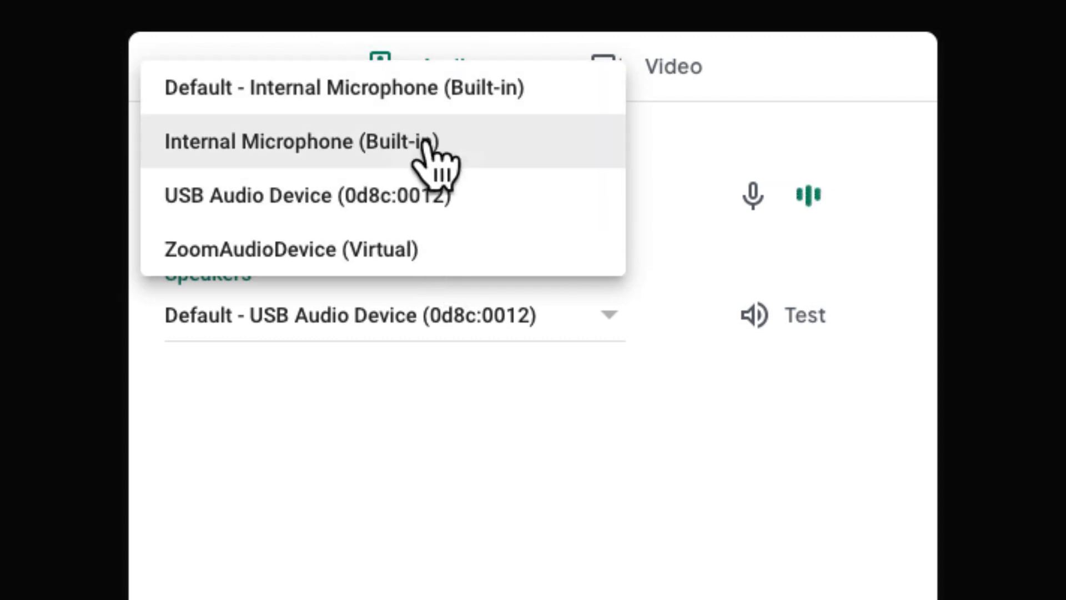
left_click(691, 170)
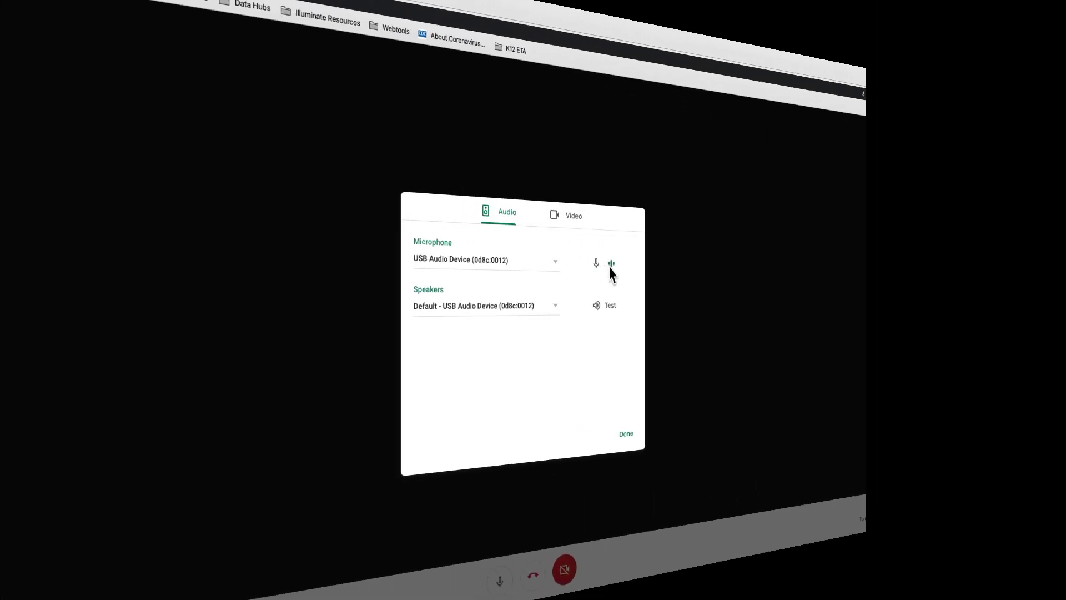
left_click(657, 446)
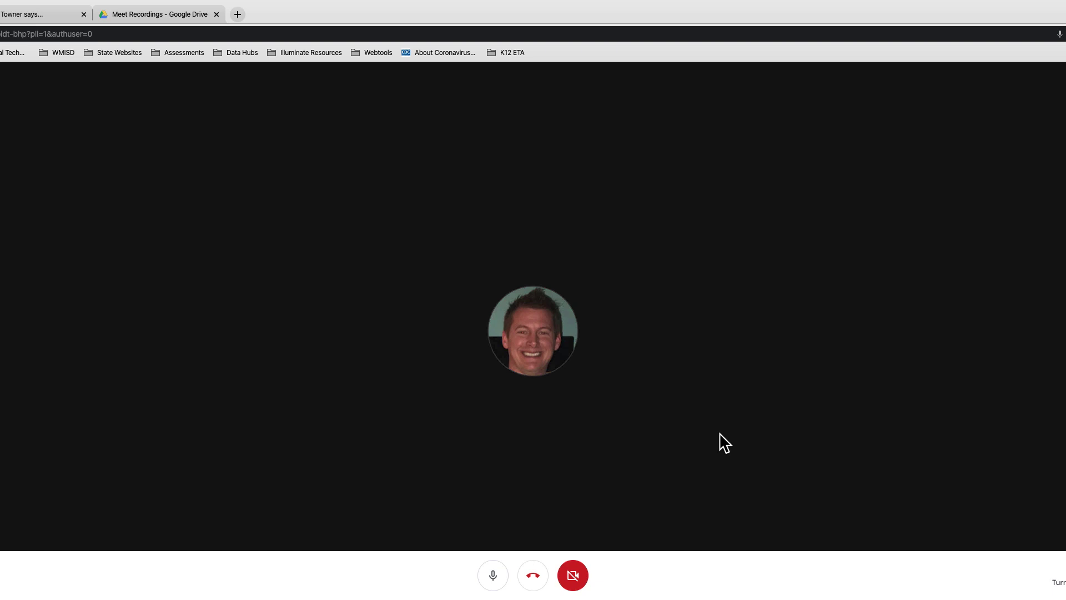